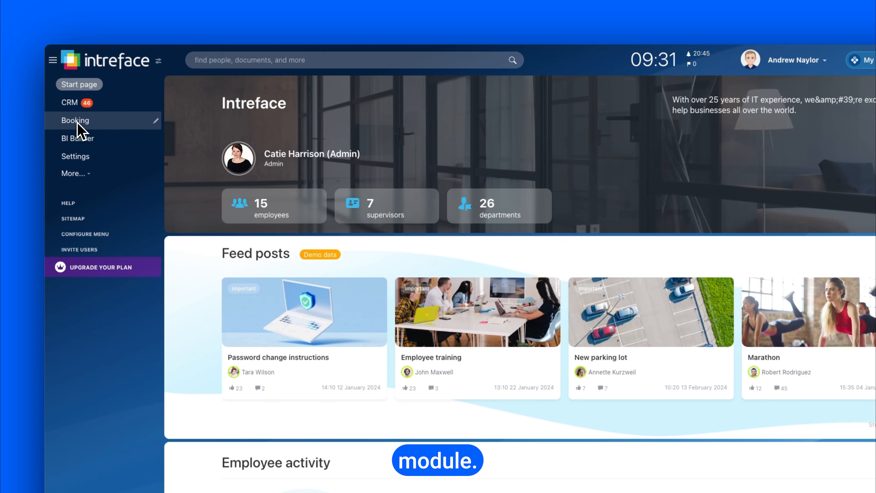
Open the Booking module and start a new resource for the Expert services industry
left_click(77, 122)
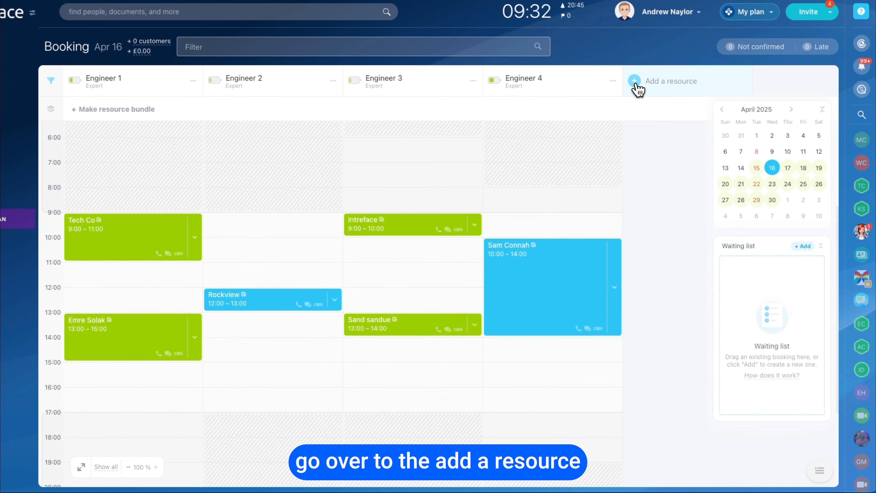
left_click(638, 89)
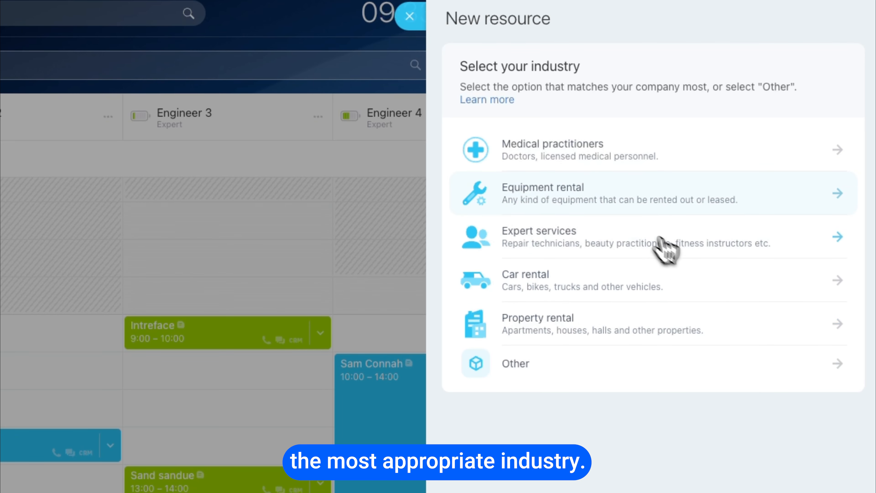
left_click(615, 216)
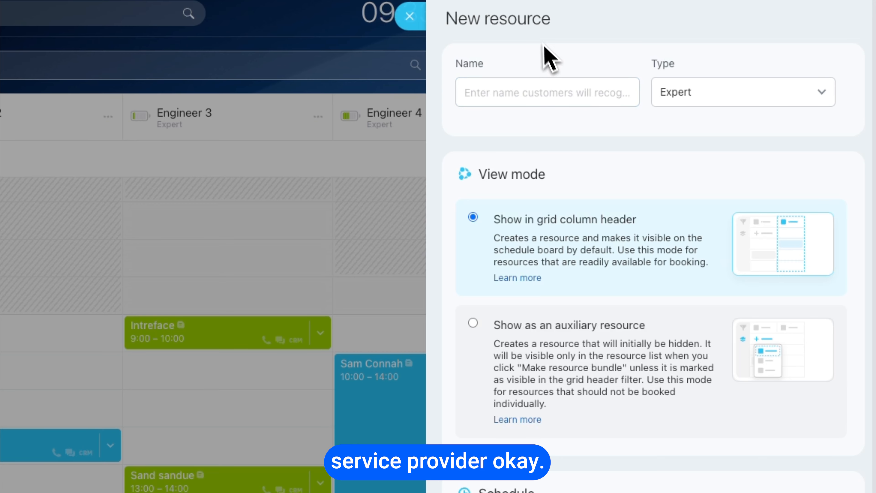
Name the new resource Engineer 5 and choose Expert as its type
left_click(503, 89)
type("E")
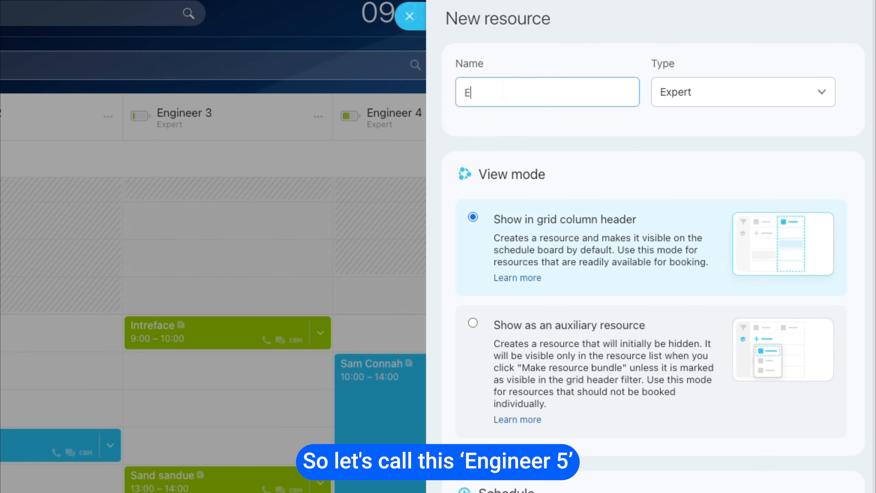
type("ngineer 5")
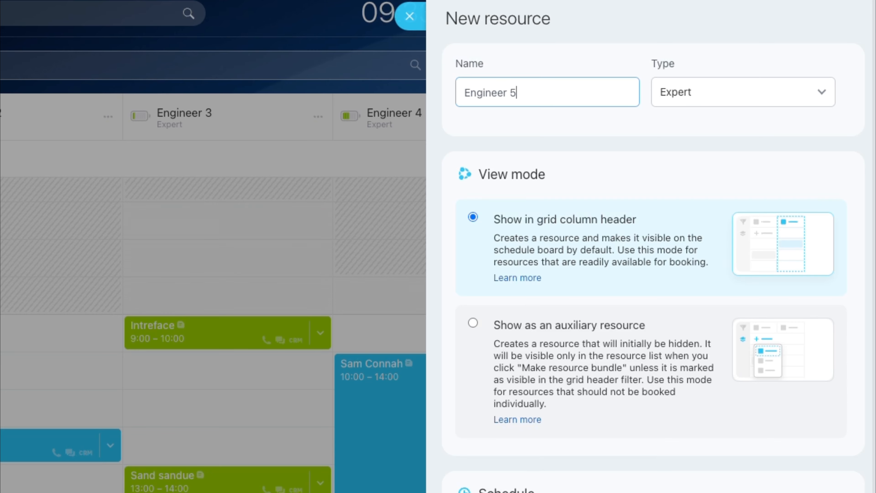
left_click(689, 92)
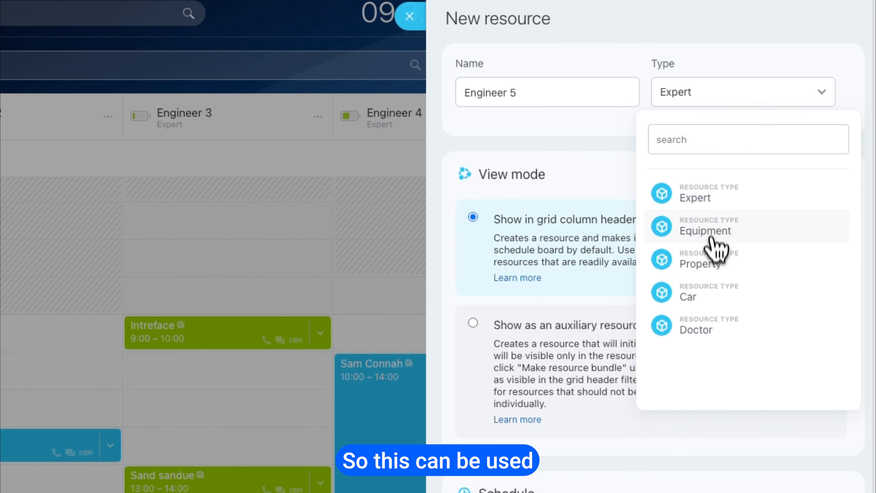
left_click(709, 213)
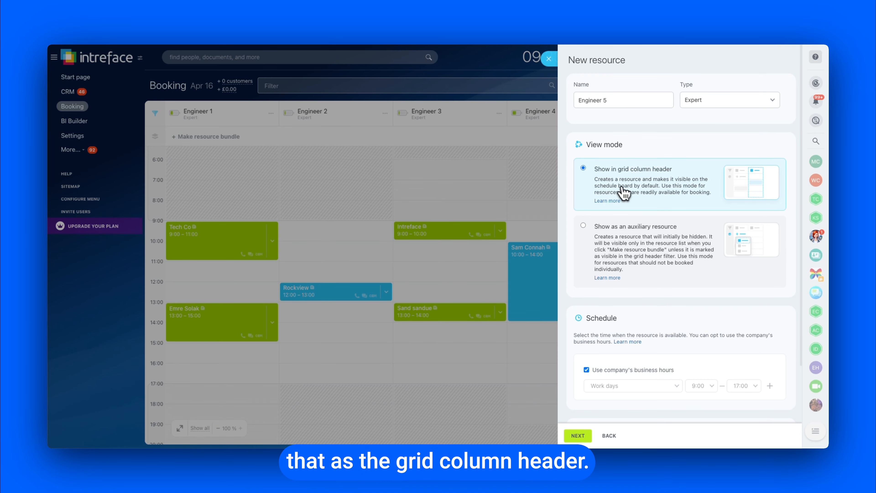
Turn off the company's business hours for the resource and limit its working days to Monday through Friday
scroll(630, 197, "down", 1)
scroll(678, 244, "down", 2)
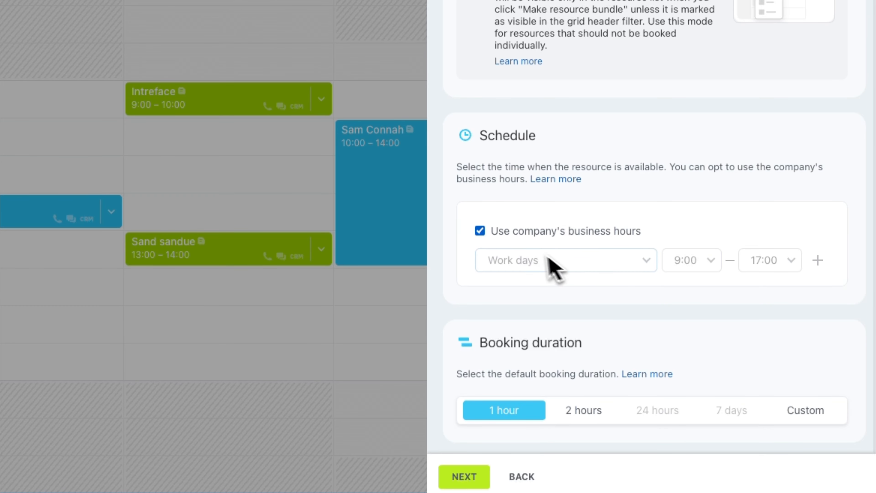
left_click(481, 235)
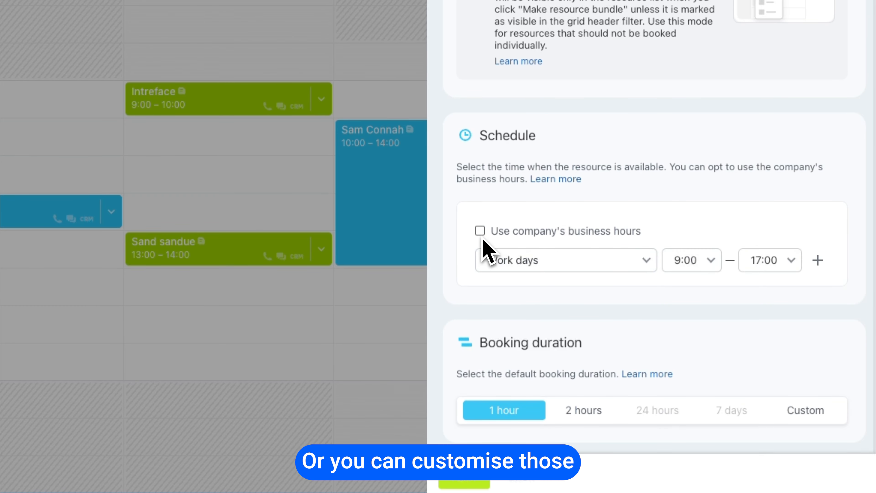
left_click(611, 259)
left_click(542, 312)
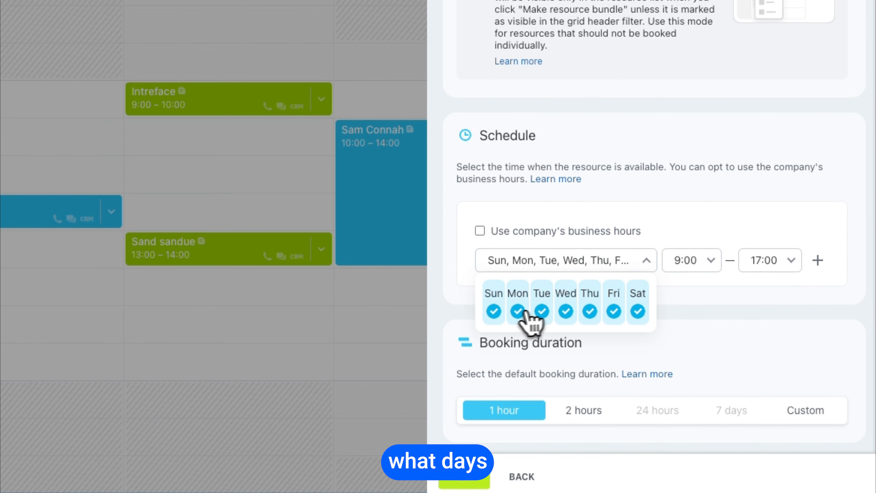
left_click(502, 312)
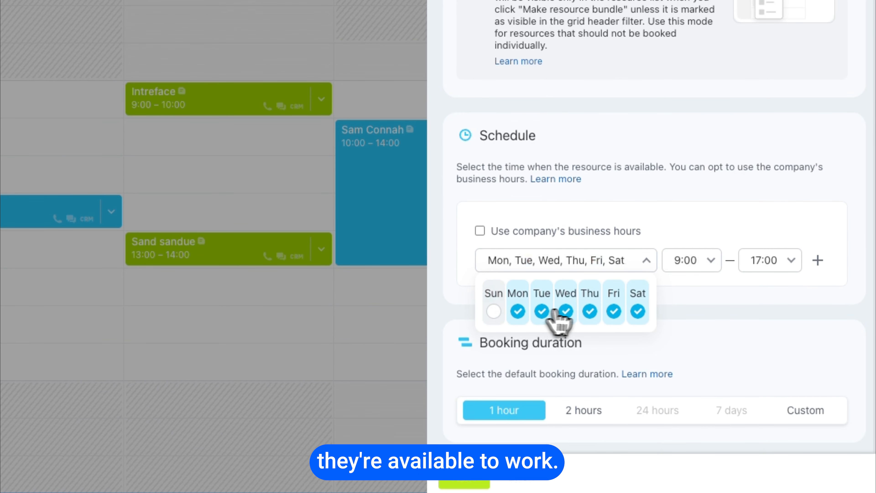
left_click(639, 312)
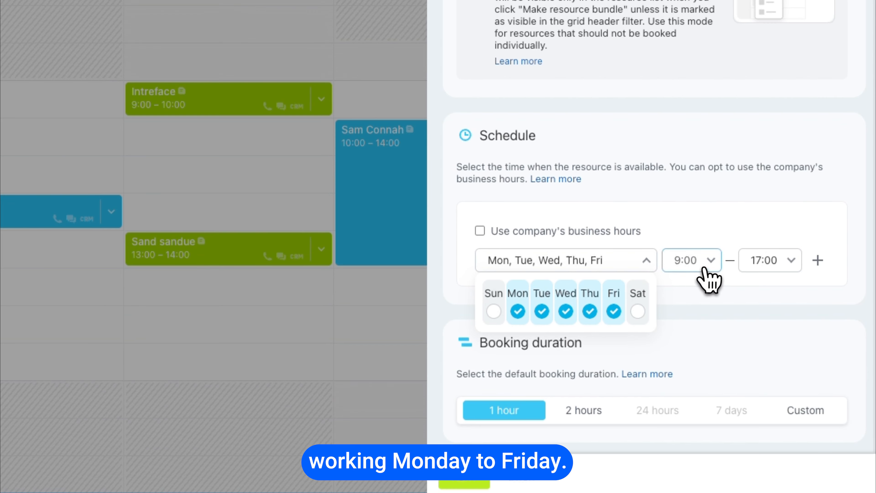
Set the resource's working hours to 8:00–16:00
left_click(712, 264)
left_click(697, 286)
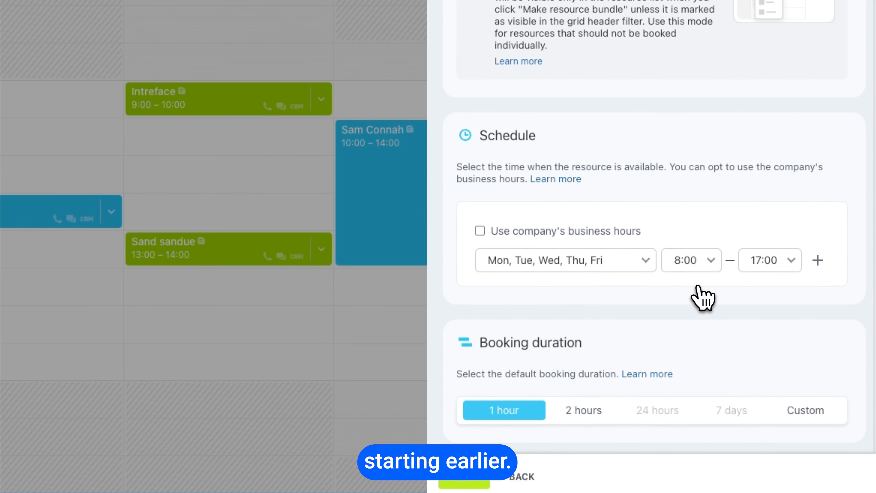
left_click(782, 263)
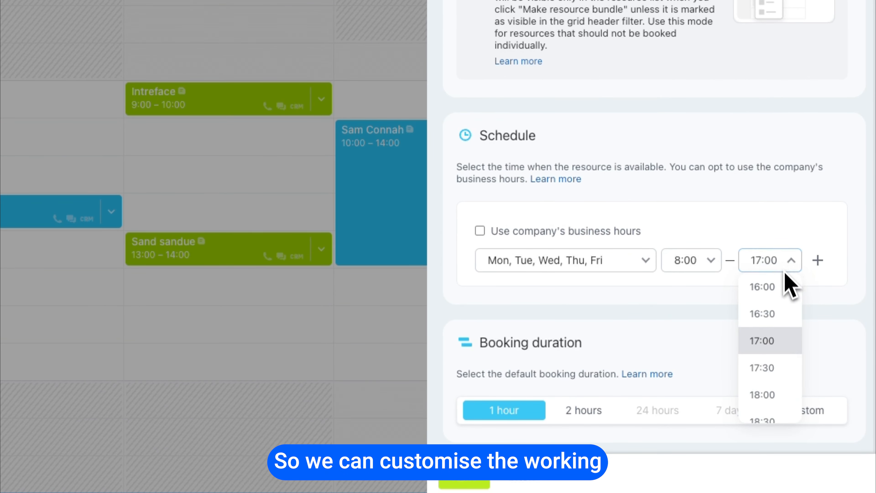
left_click(775, 288)
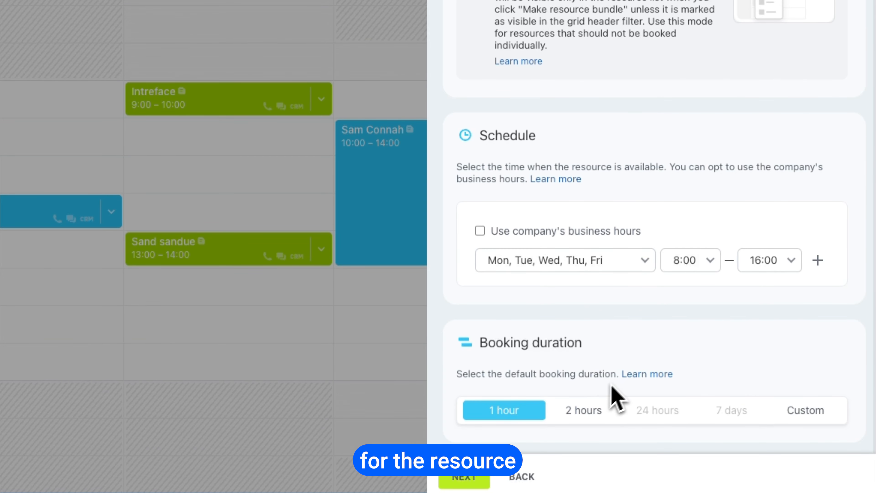
Set the resource's default booking duration to 2 hours and continue to the notification settings
left_click(588, 419)
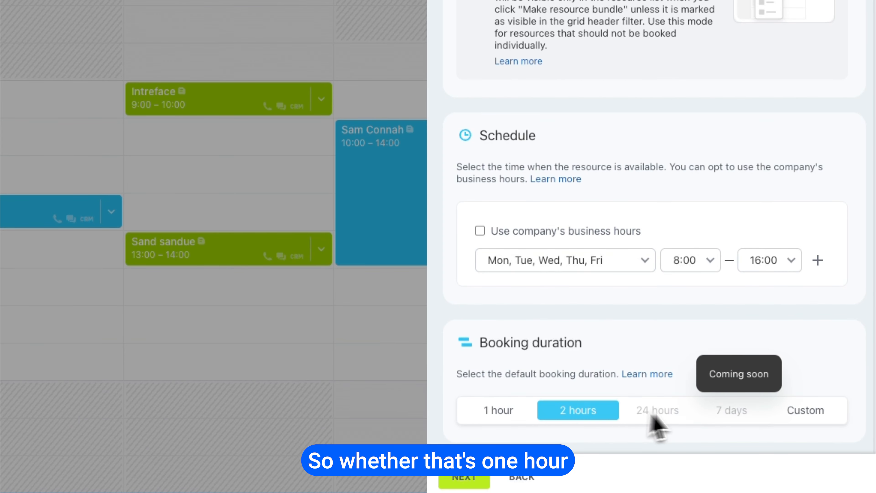
left_click(781, 414)
scroll(800, 415, "down", 1)
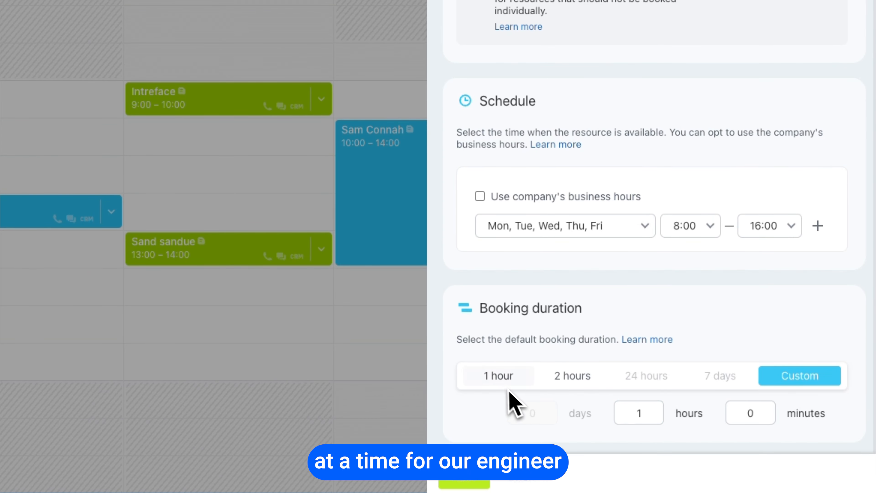
left_click(571, 376)
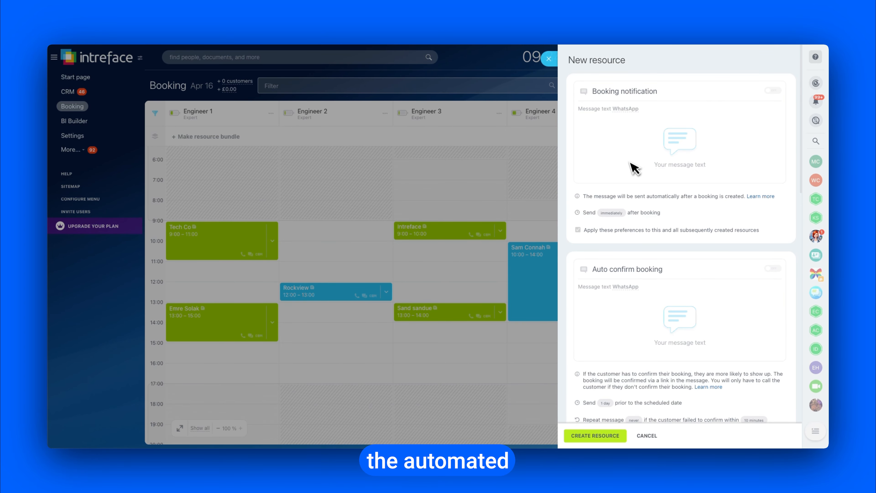
Review the automated booking notifications and reminders without changing them, and create the resource
scroll(683, 169, "down", 5)
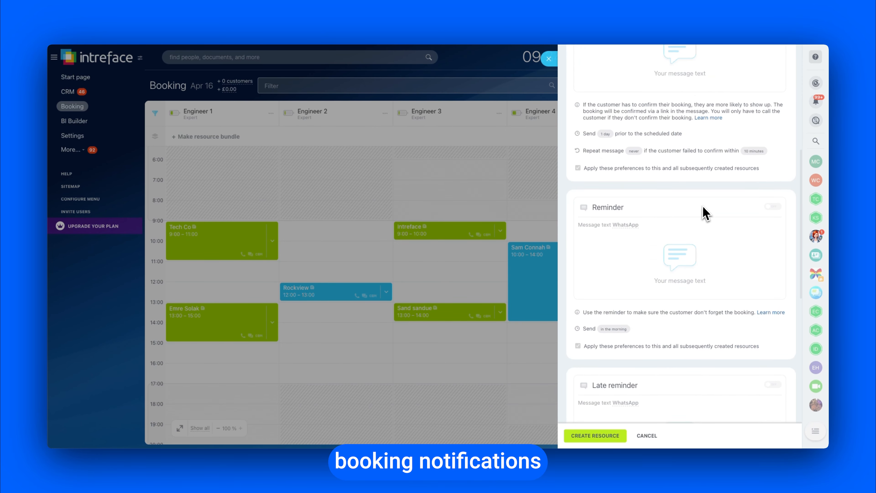
scroll(703, 210, "down", 3)
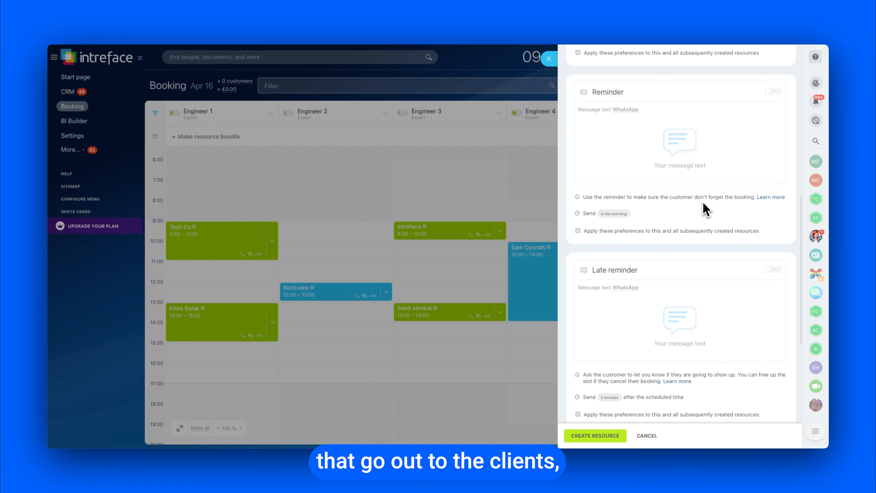
scroll(704, 273, "down", 5)
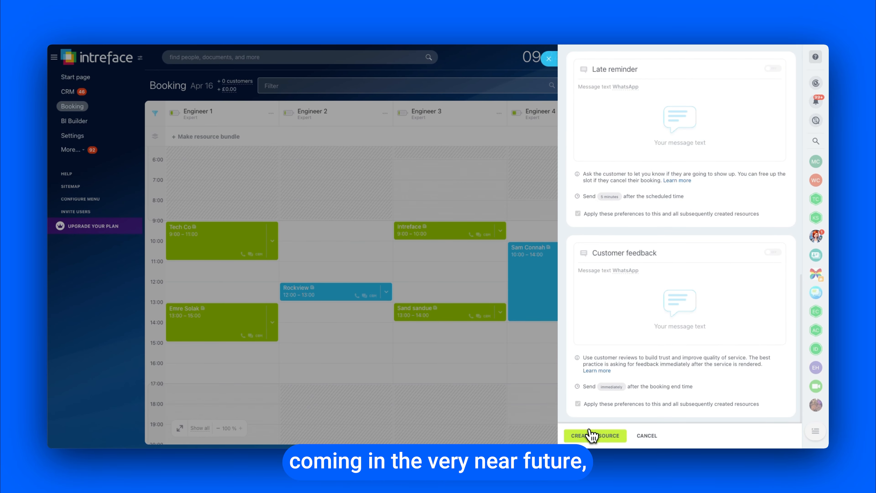
left_click(592, 436)
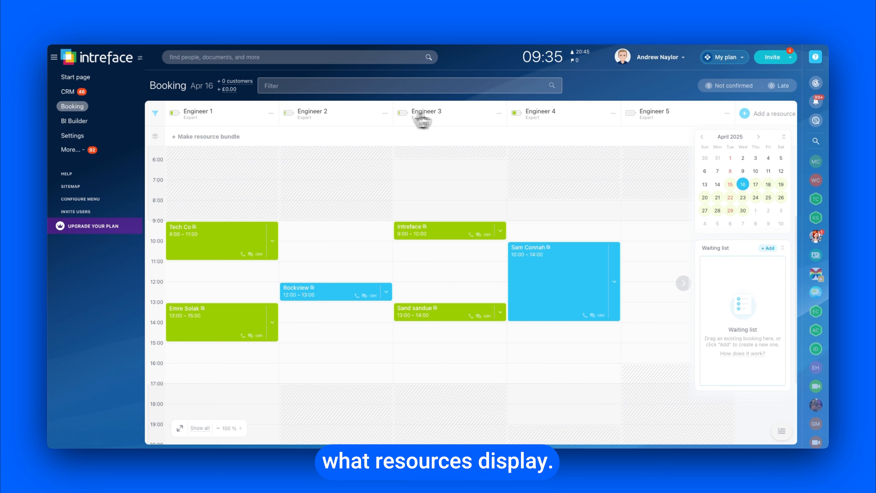
Hide the Engineer 3 resource from the schedule board
left_click(501, 113)
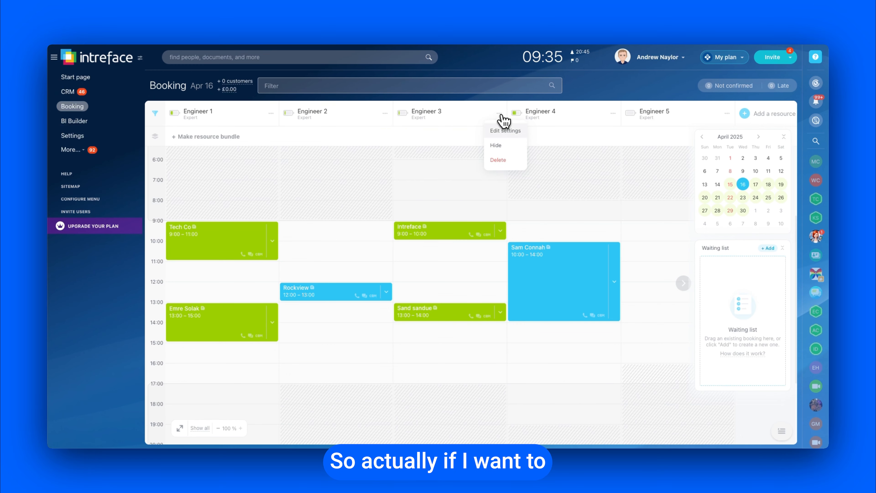
left_click(499, 148)
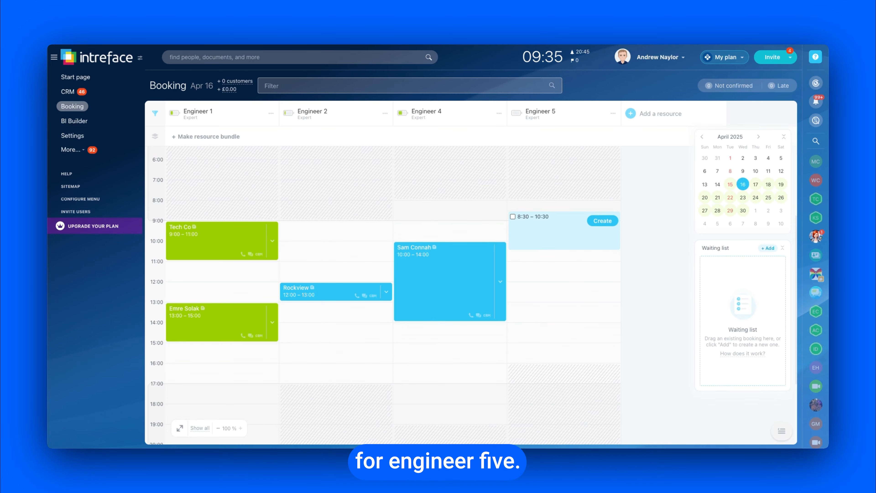
Create a confirmed 11:00–13:00 booking for Engineer 5 and link it to the Bread Limited Machine Fault deal
left_click(601, 273)
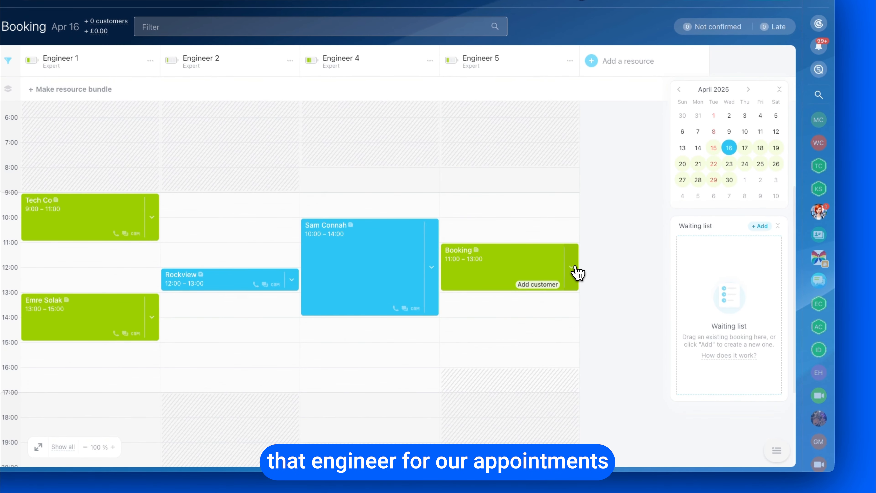
left_click(575, 267)
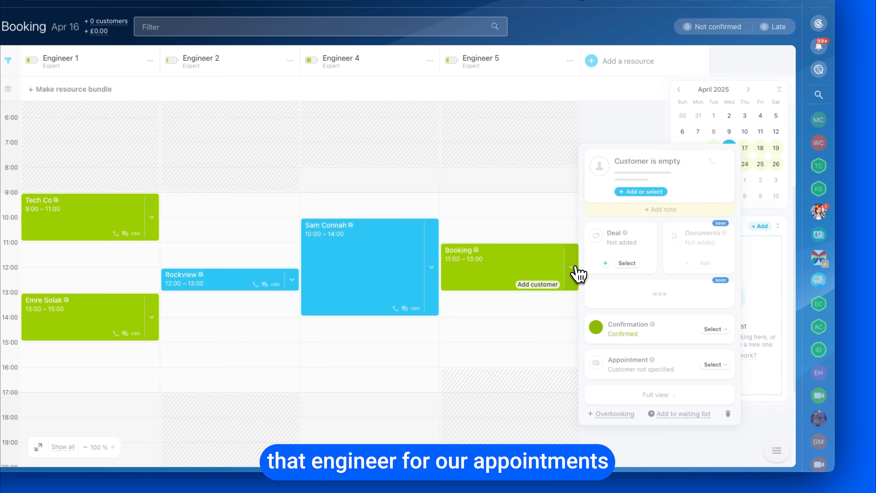
left_click(626, 264)
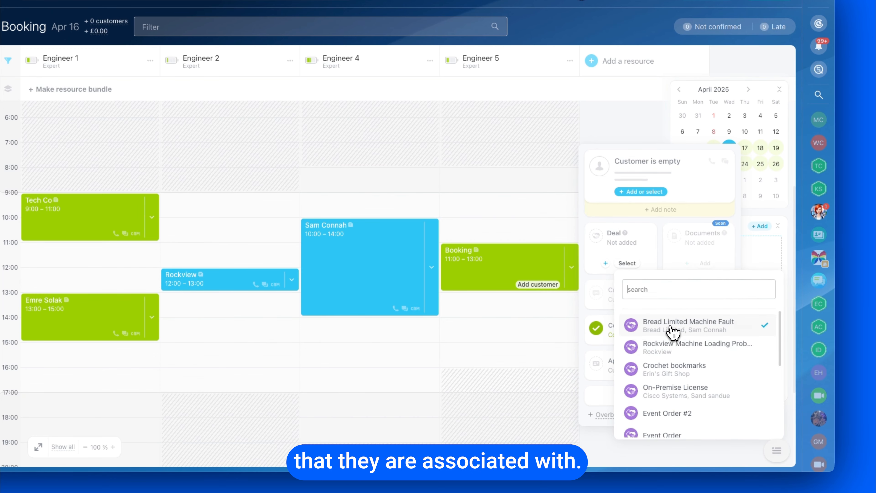
left_click(671, 327)
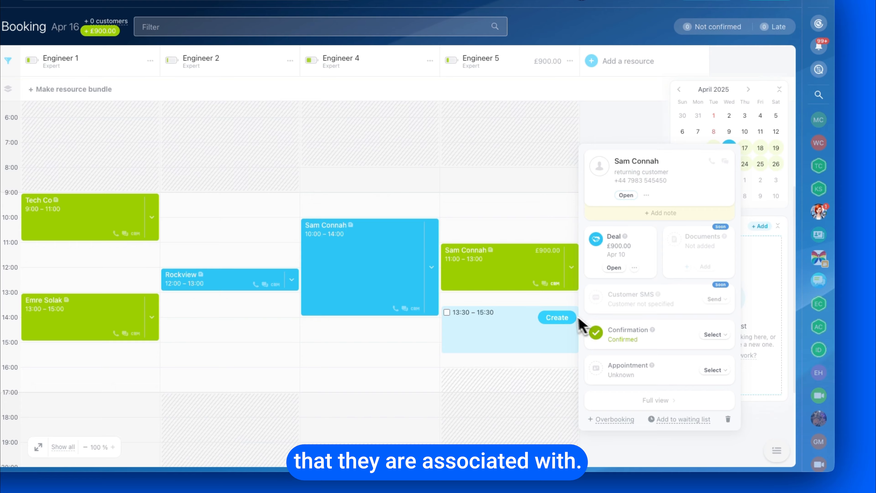